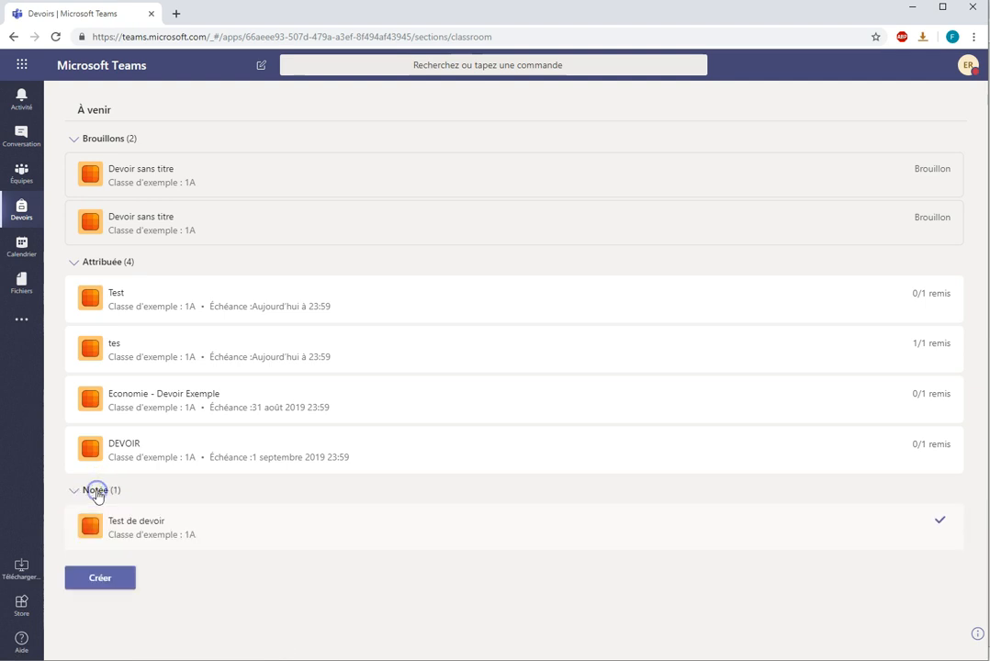
Step: Open the first untitled draft assignment and discard it
left_click(228, 180)
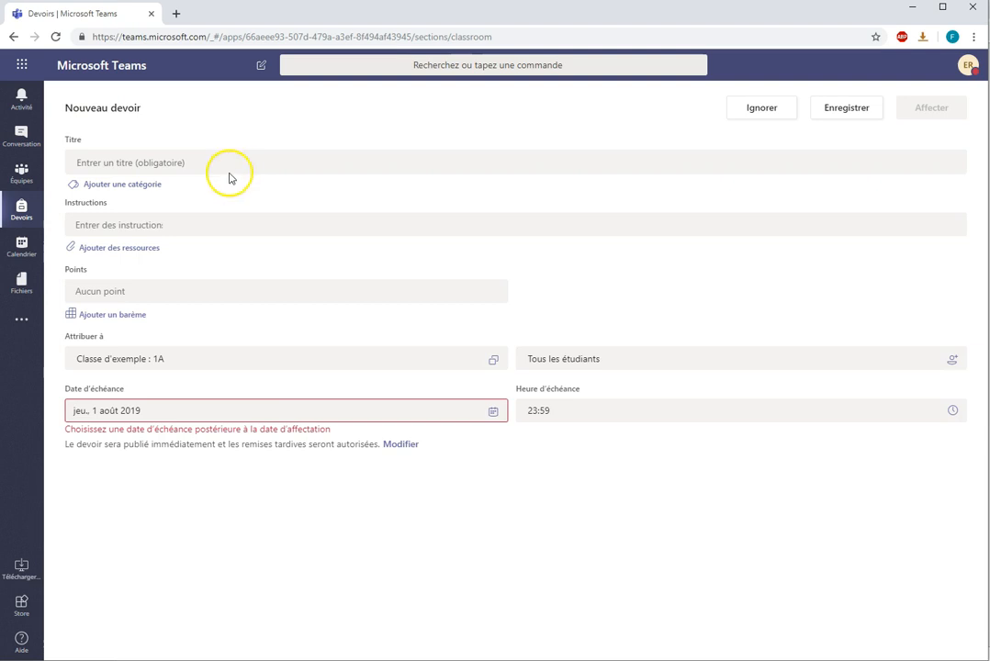
left_click(767, 110)
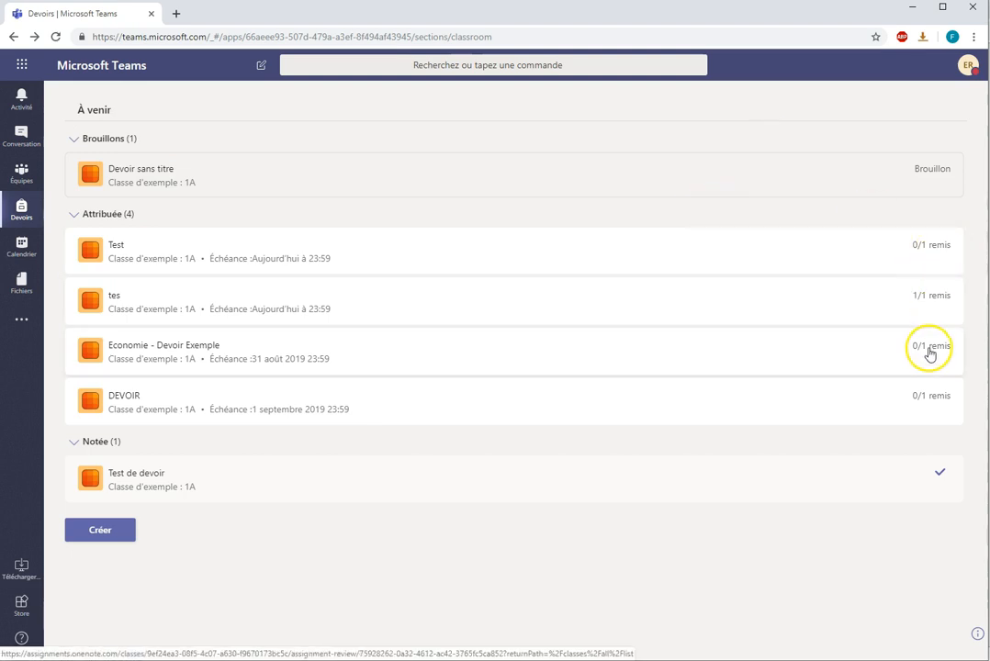
Step: View the submissions of the assigned "tes" homework, open its edit form and leave without changing anything
left_click(645, 293)
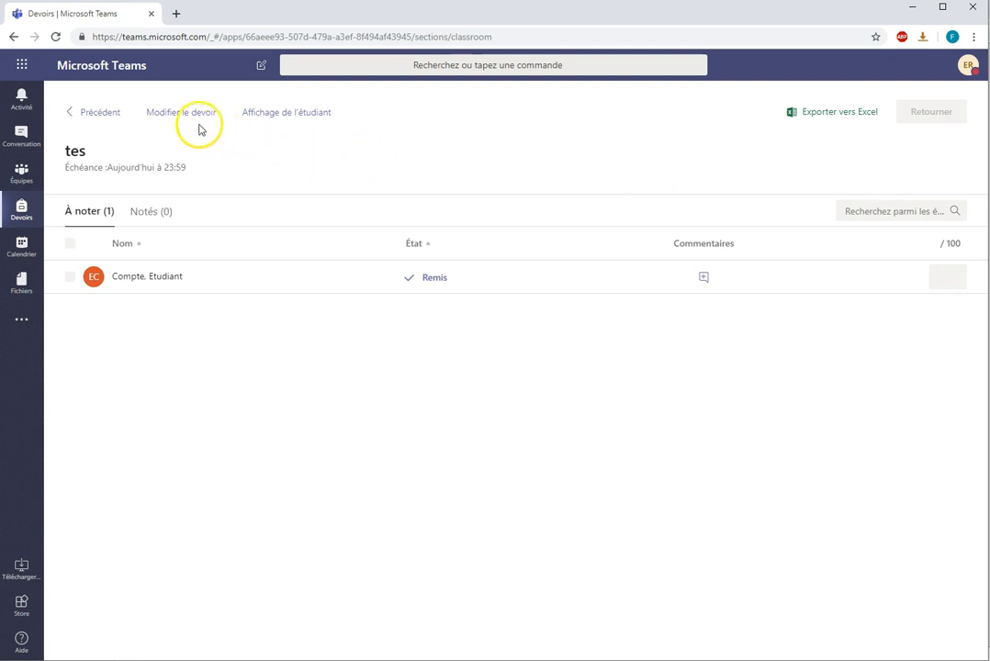
left_click(169, 118)
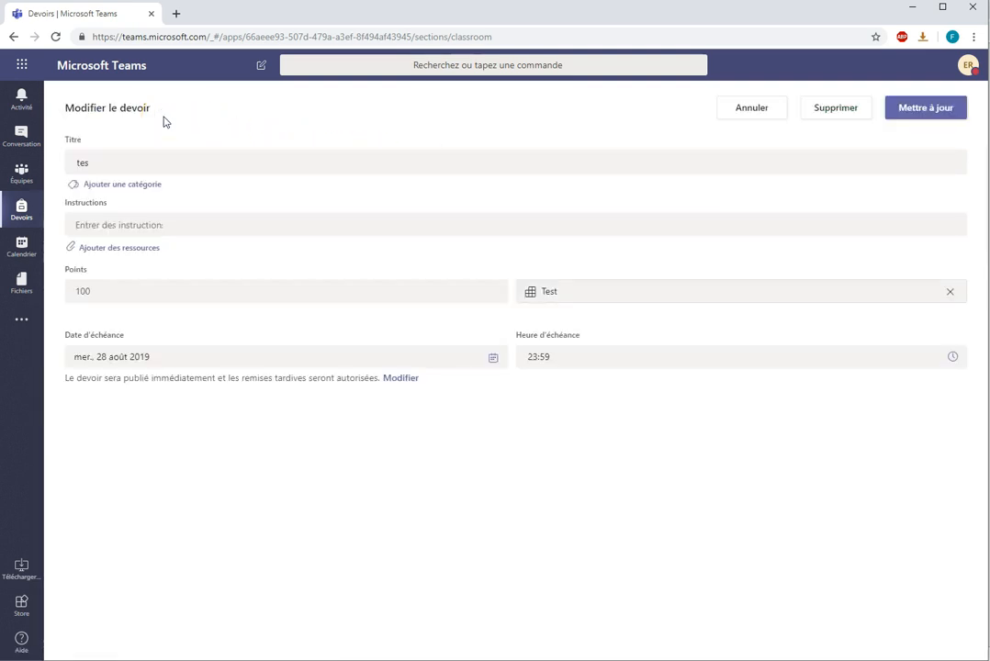
left_click(748, 112)
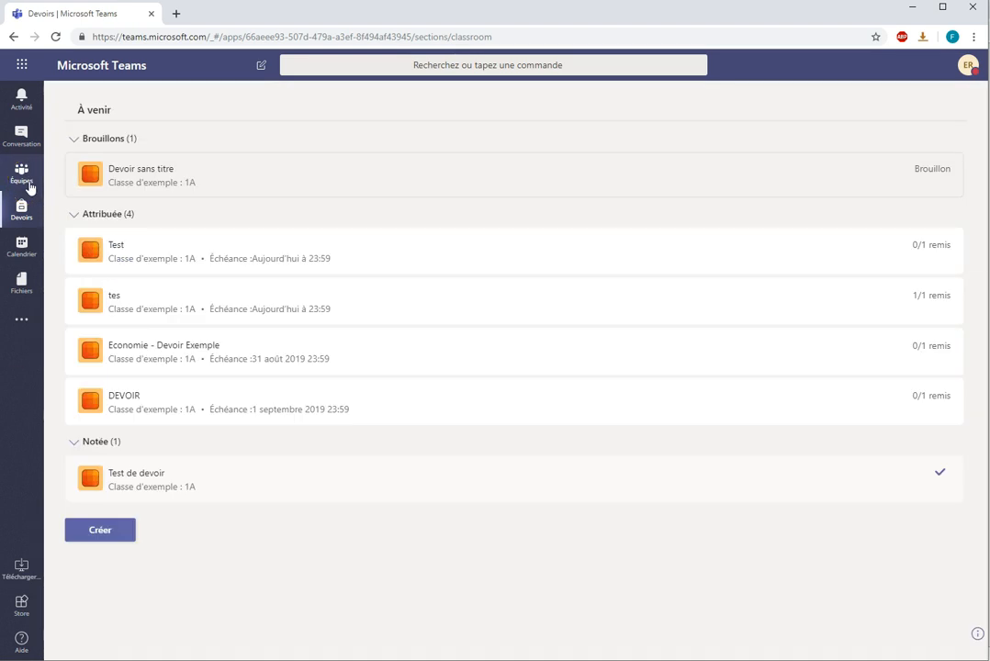
Step: Start a new assignment in the Général channel of the team Classe d'exemple : 1A
left_click(29, 186)
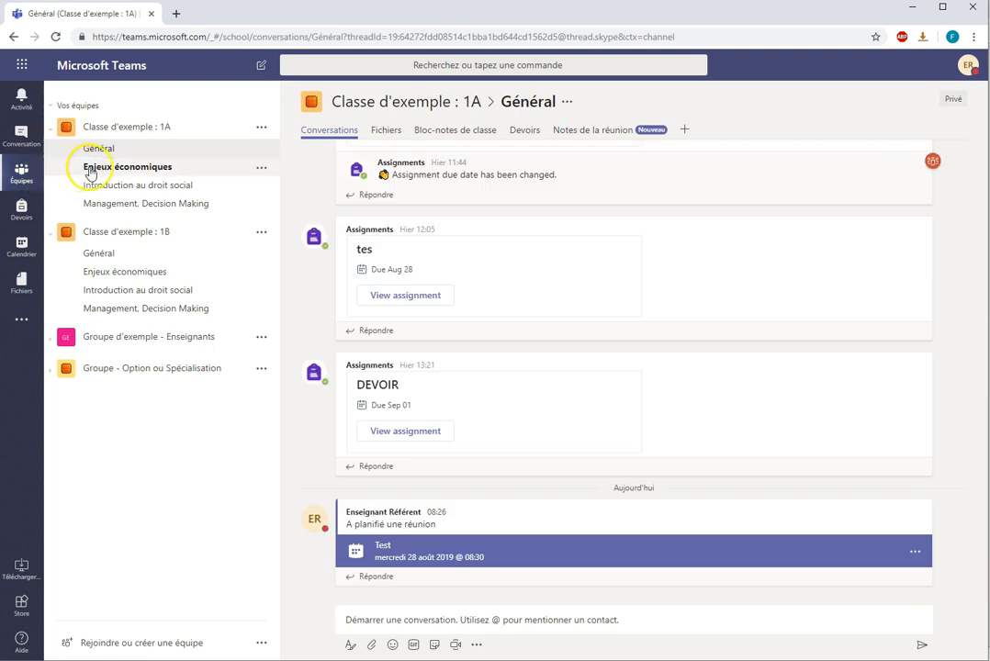
left_click(524, 131)
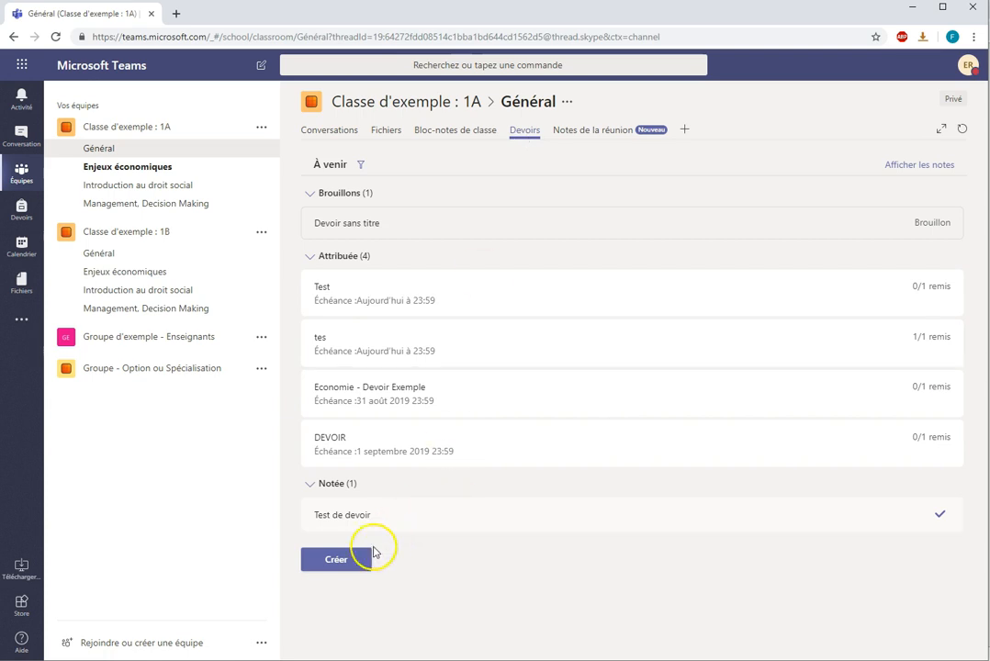
left_click(338, 561)
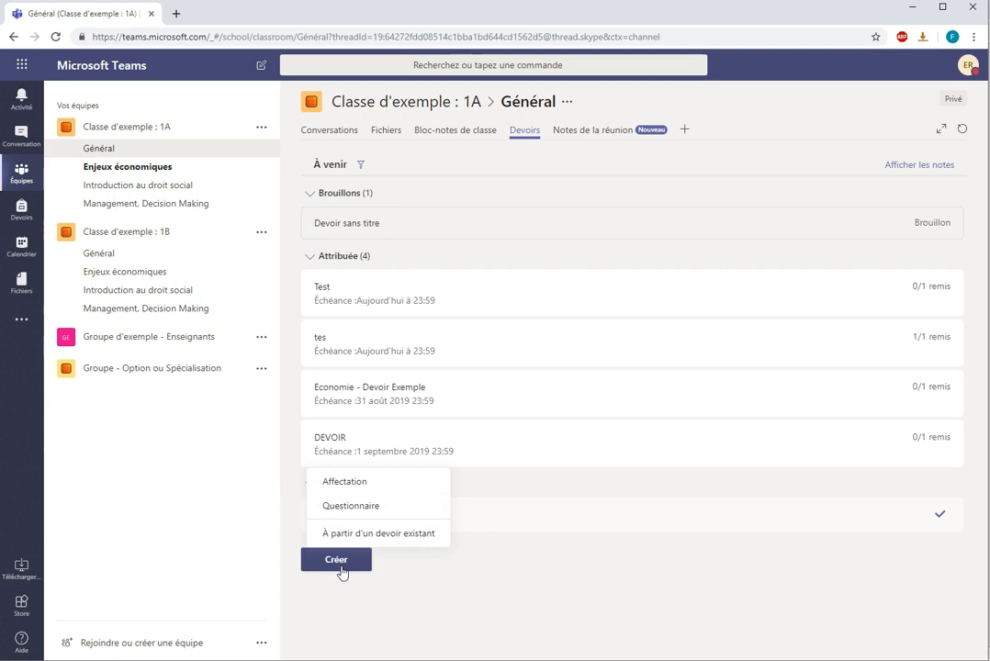
left_click(354, 491)
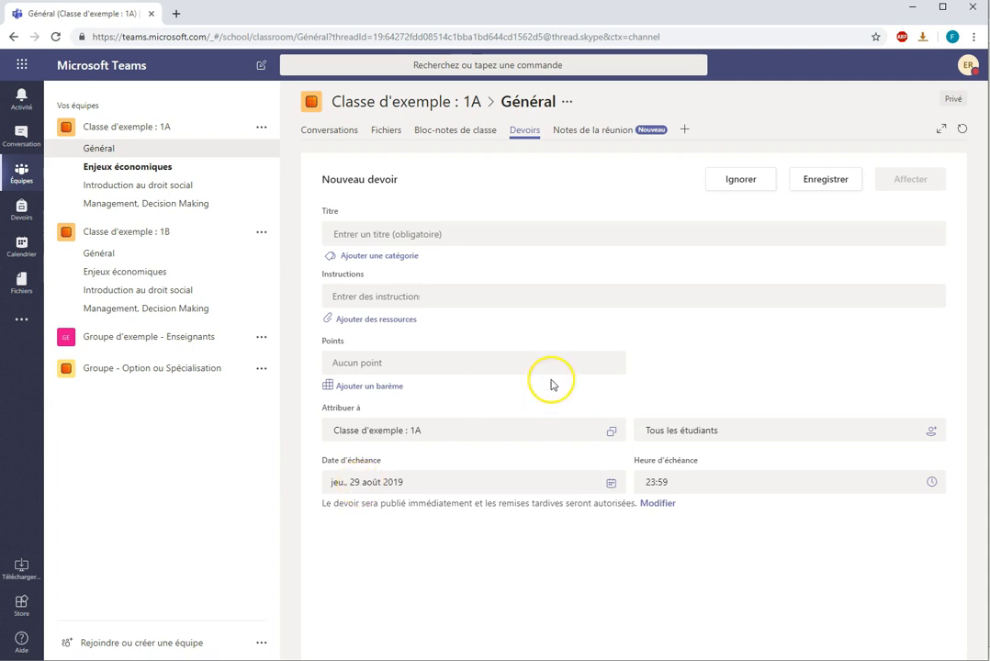
Step: Title the new assignment "Test Devoir"
left_click(357, 234)
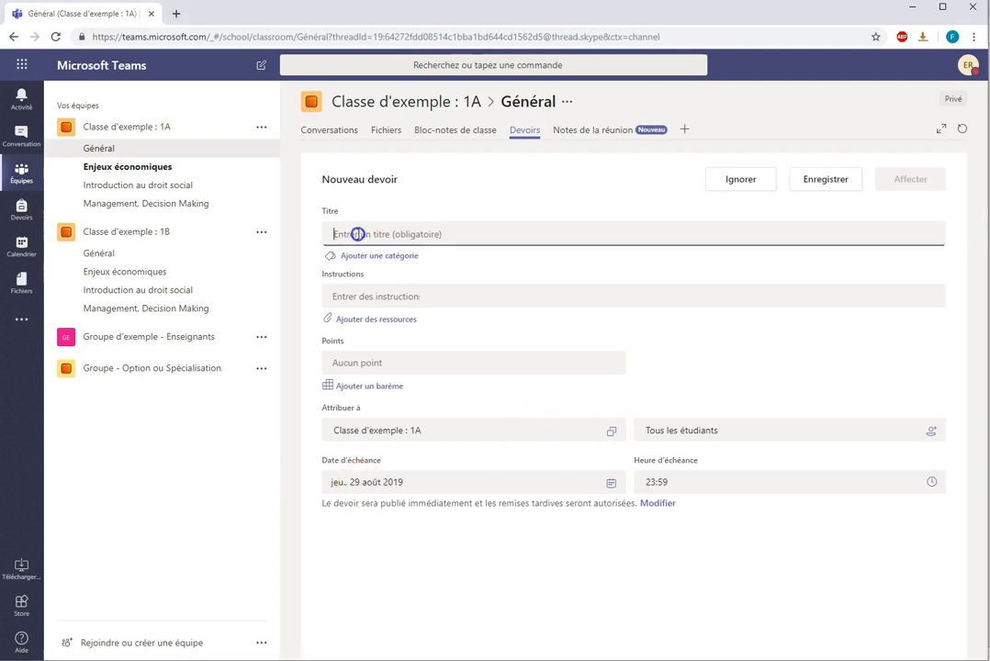
type("Test Devoir")
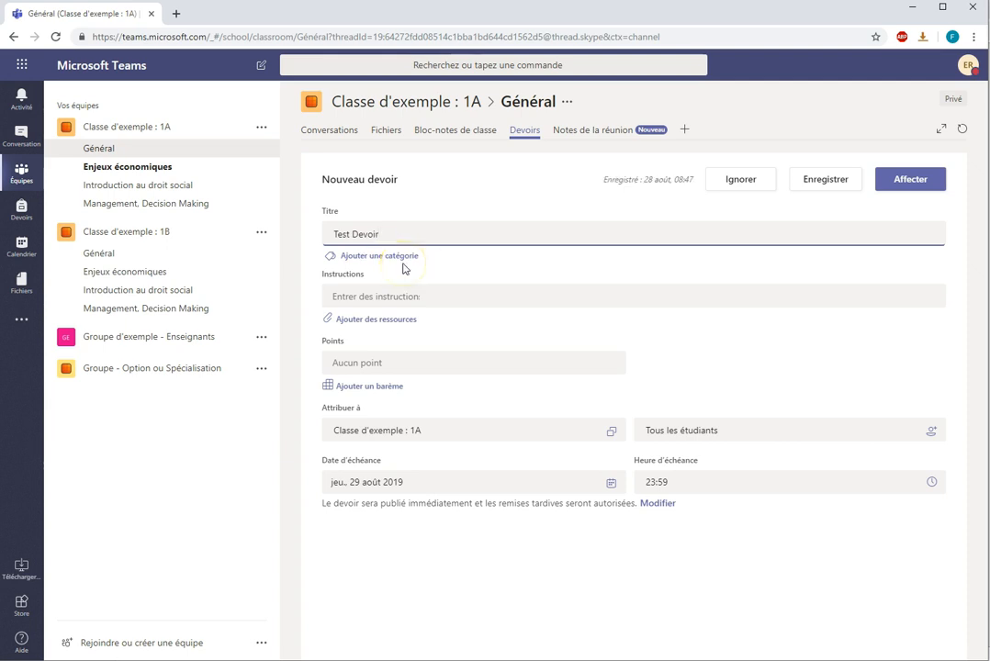
left_click(363, 262)
left_click(370, 299)
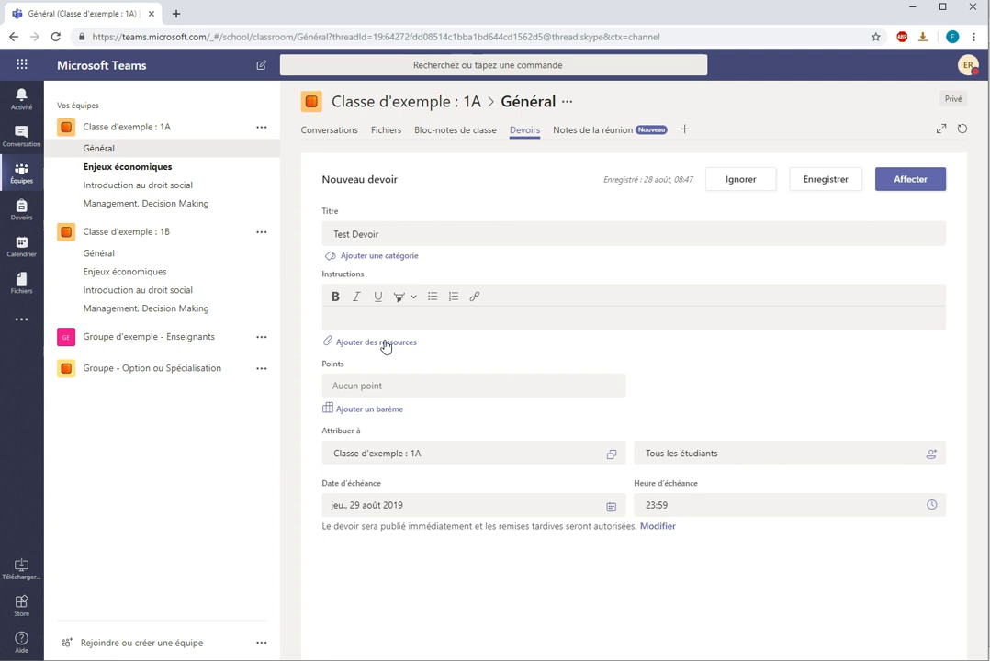
Step: Start a new grading rubric for the assignment and enable points for its rating levels
left_click(372, 409)
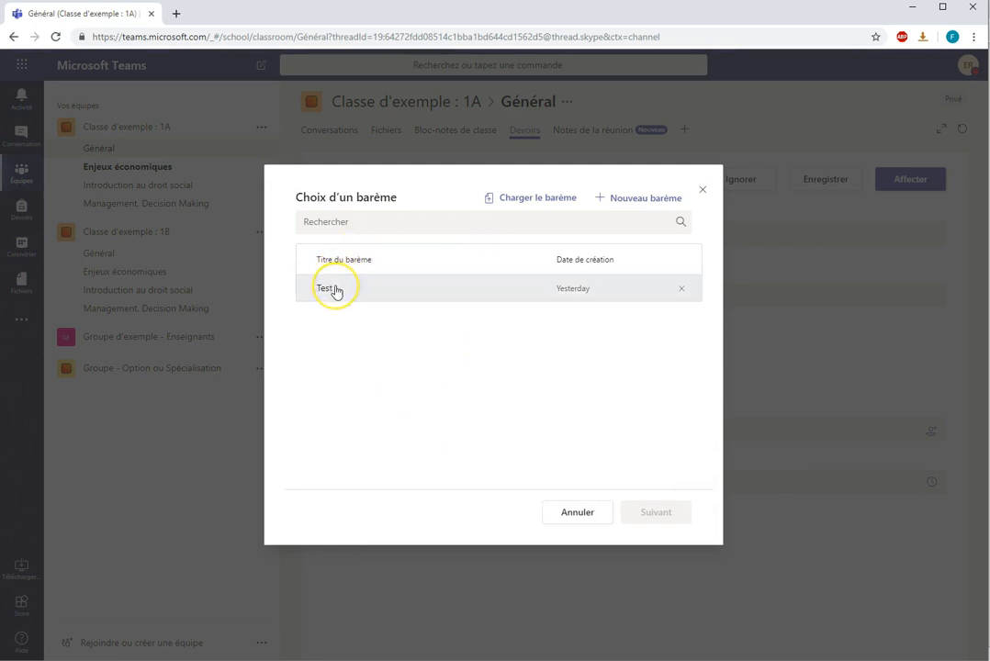
left_click(638, 198)
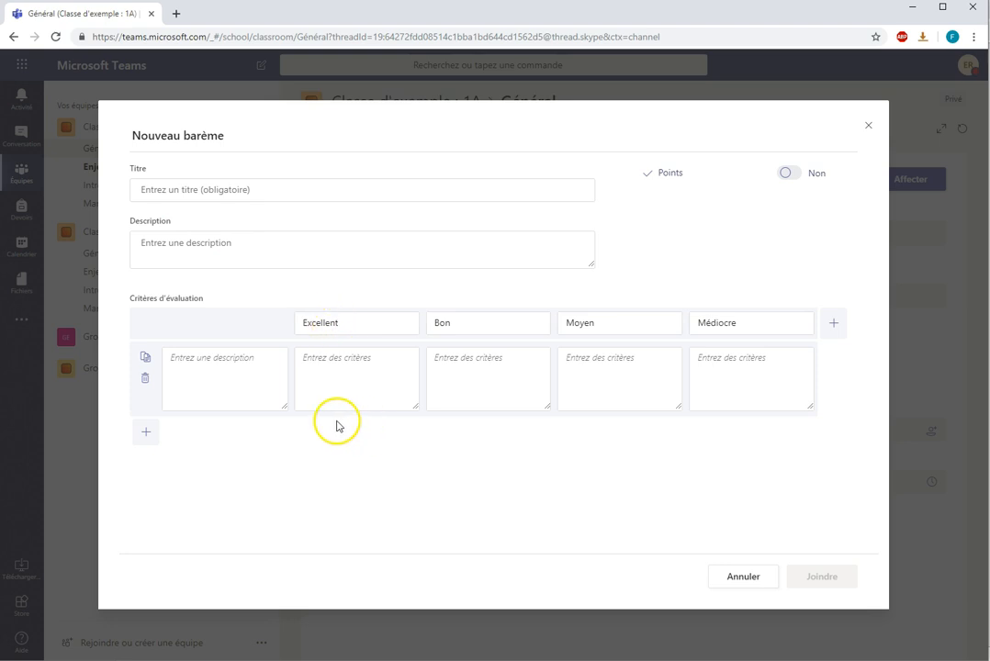
left_click(359, 321)
left_click(462, 319)
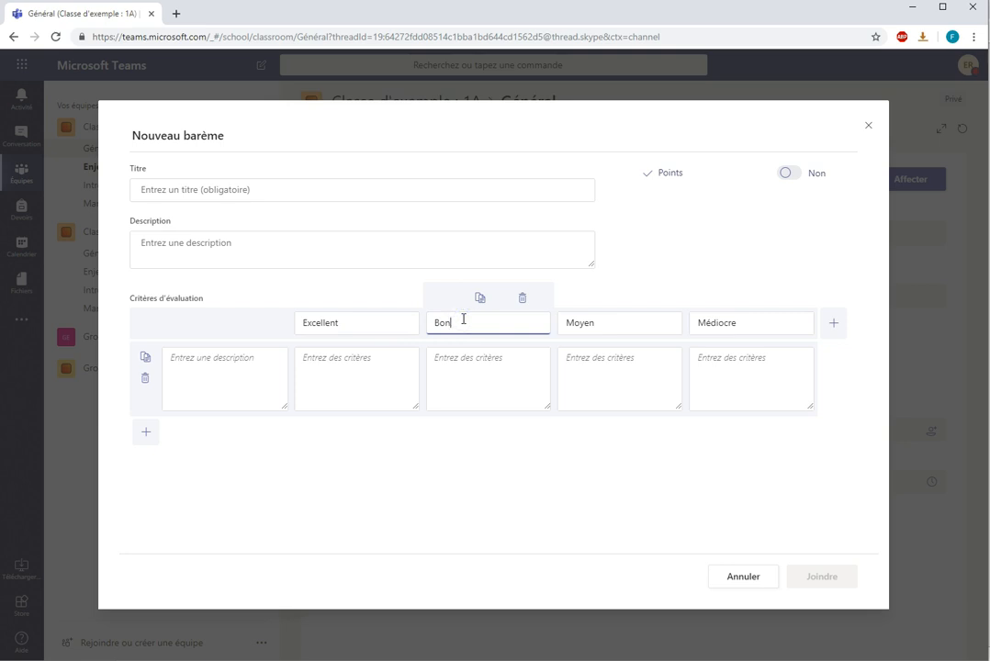
left_click(788, 172)
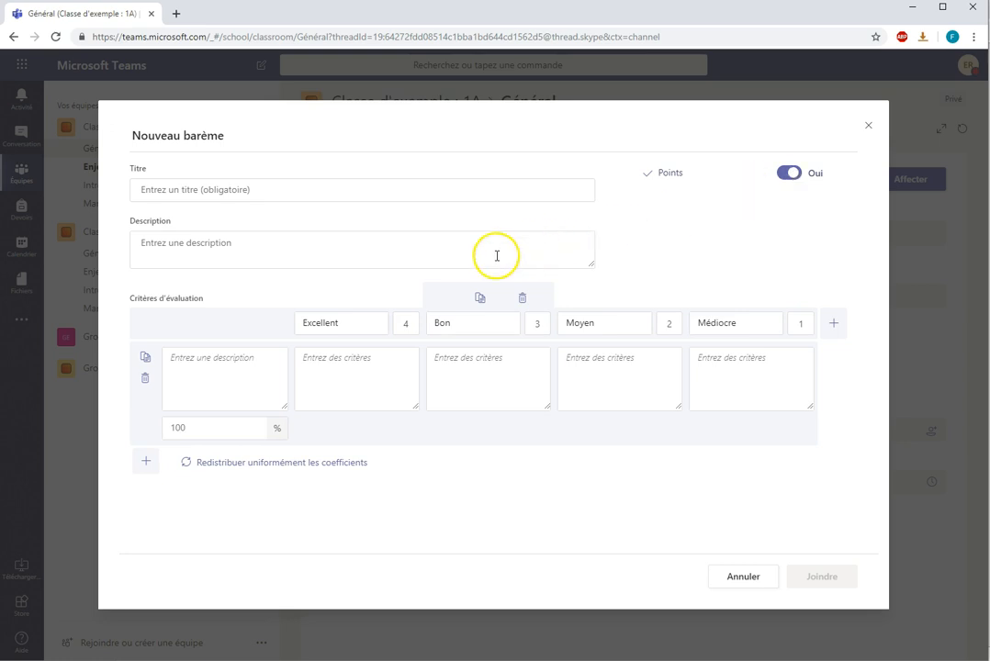
left_click(533, 325)
left_click(677, 324)
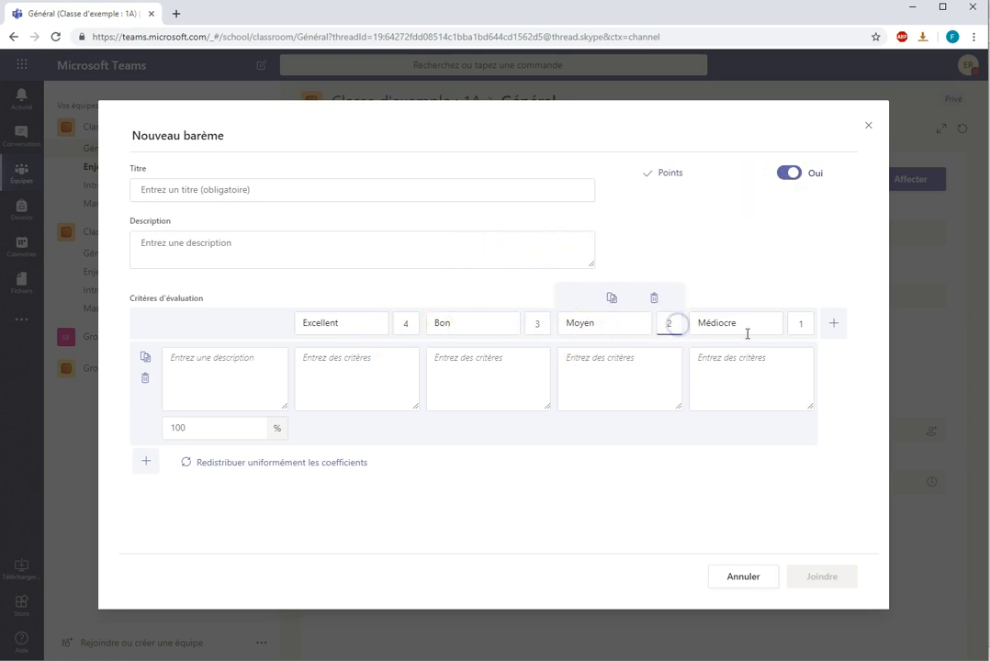
Step: Enter "test" as the criteria text for the Excellent, Bon, Moyen and Médiocre levels of the rubric
left_click(346, 382)
type("test")
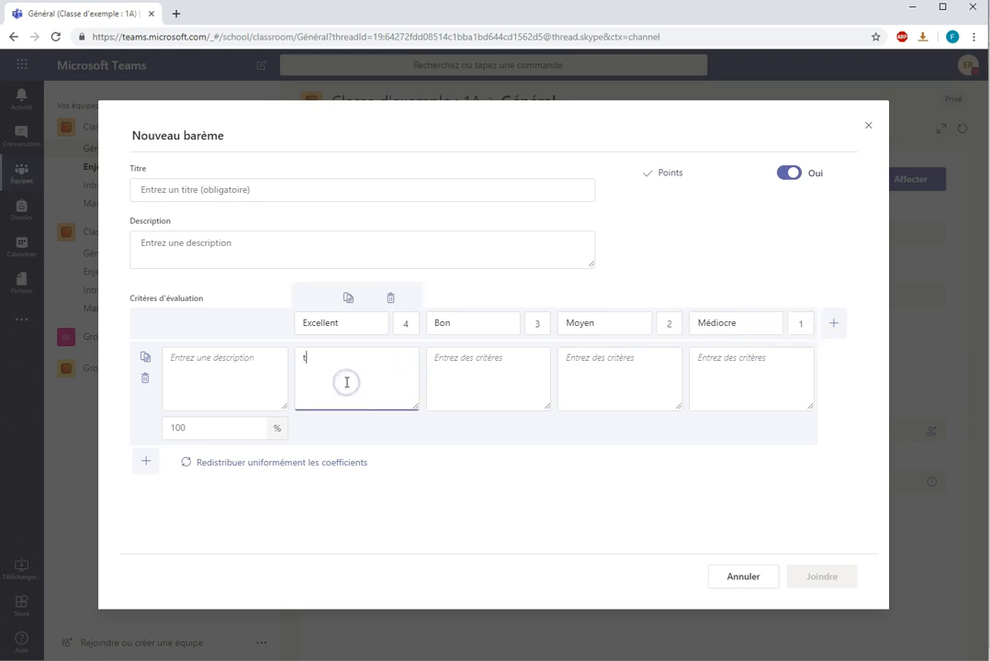
left_click(482, 369)
type("test")
left_click(604, 363)
type("test")
left_click(719, 364)
type("test")
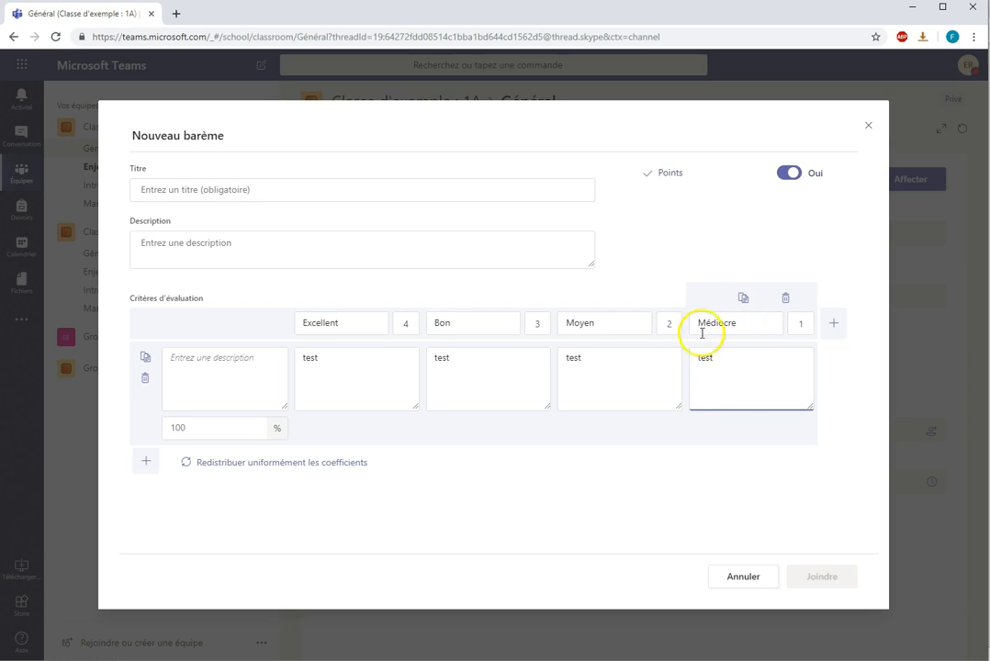
Step: Title the rubric "test" and attach it to the assignment
left_click(206, 190)
type("test")
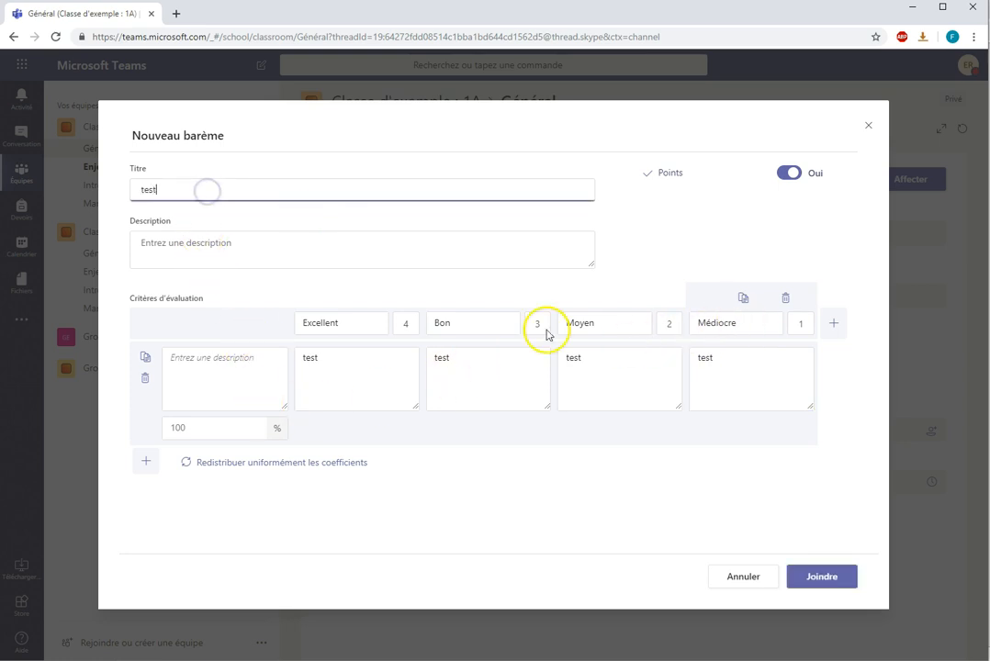
left_click(826, 582)
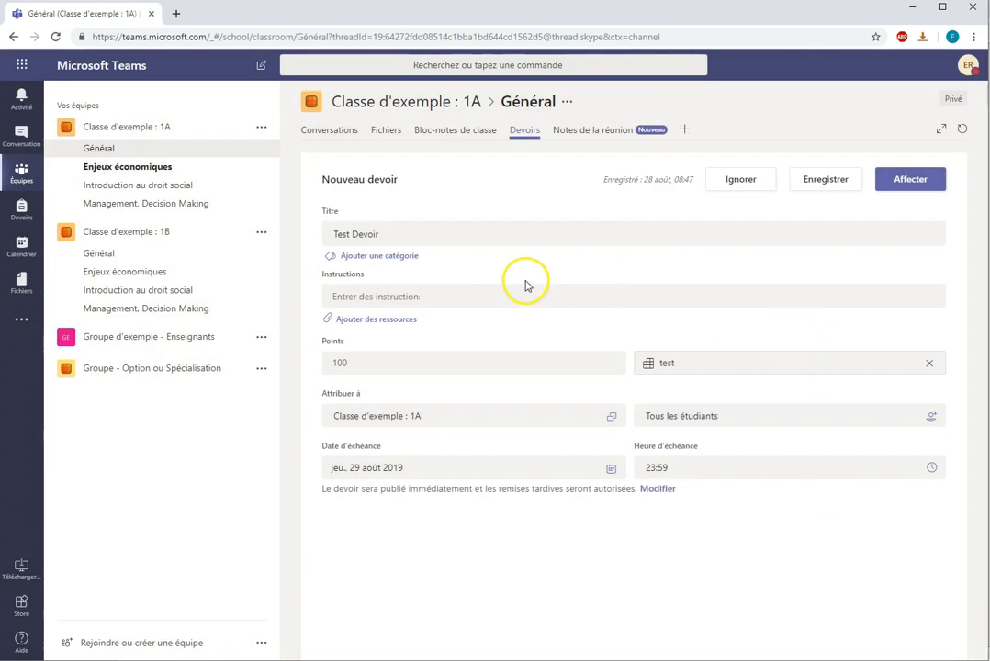
Step: Examine which classes and which students the assignment can be given to, keeping the current selection
mouse_move(380, 353)
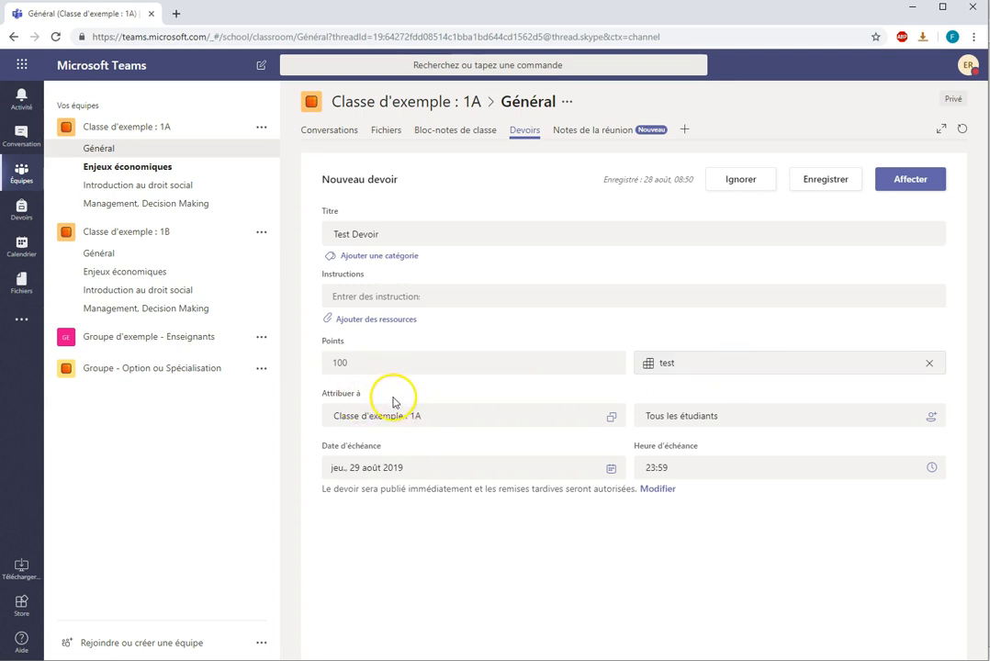
left_click(382, 418)
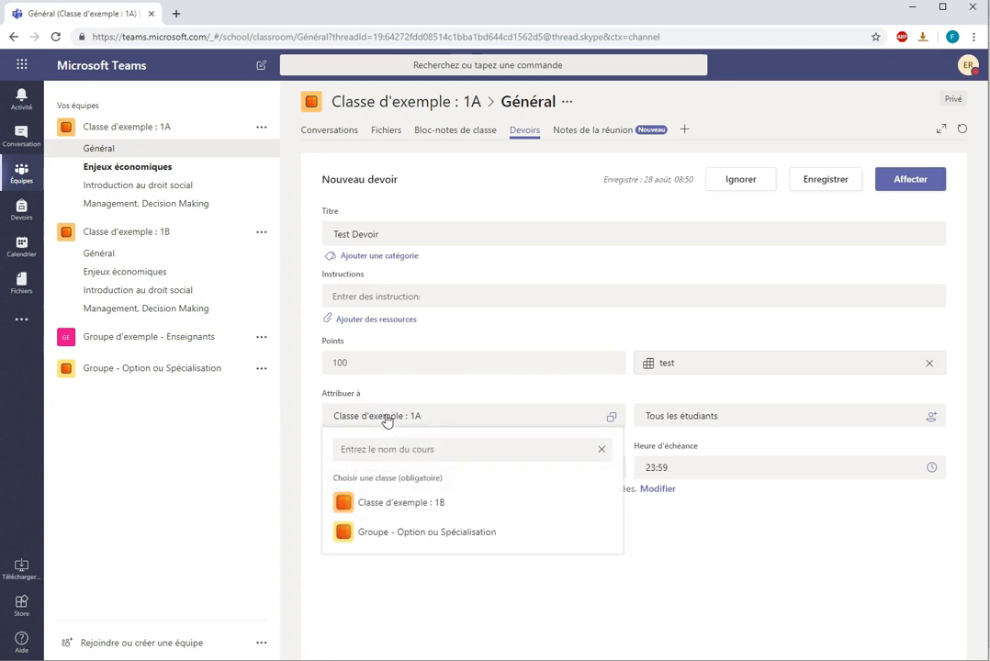
left_click(386, 418)
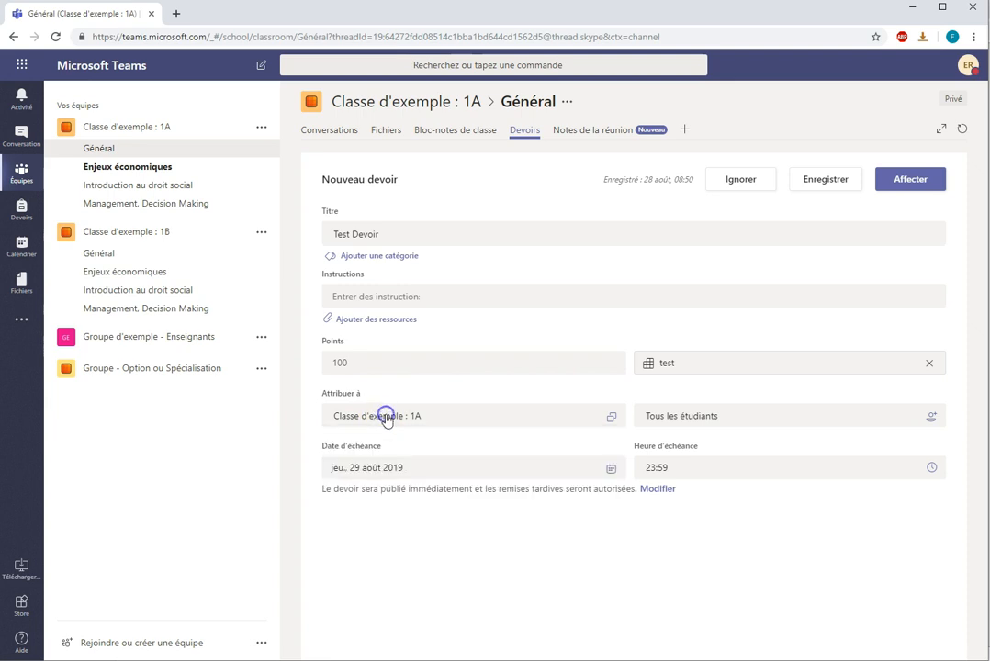
left_click(678, 428)
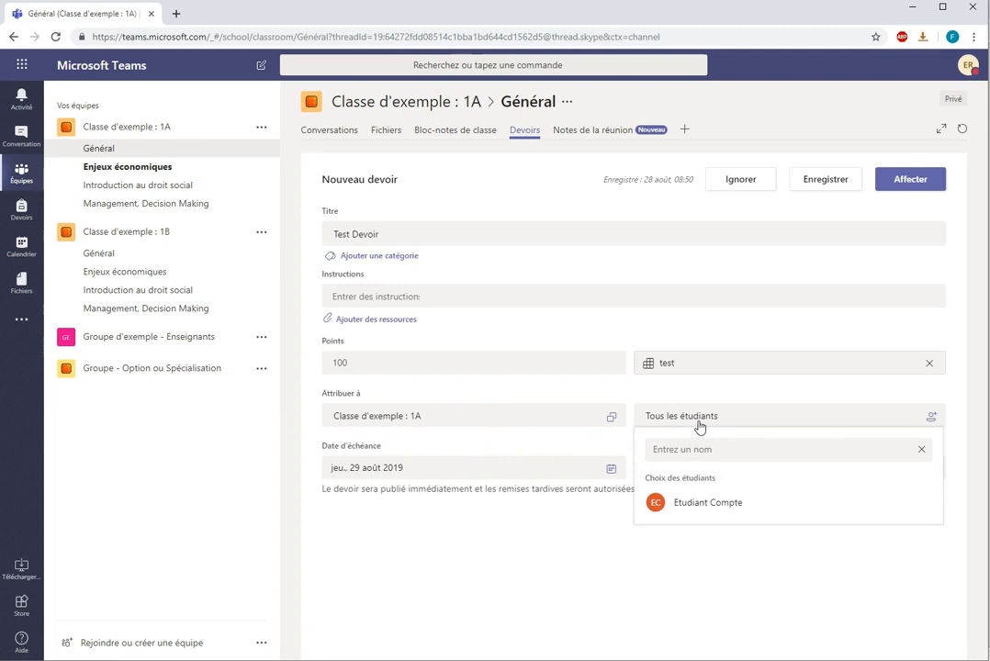
left_click(486, 564)
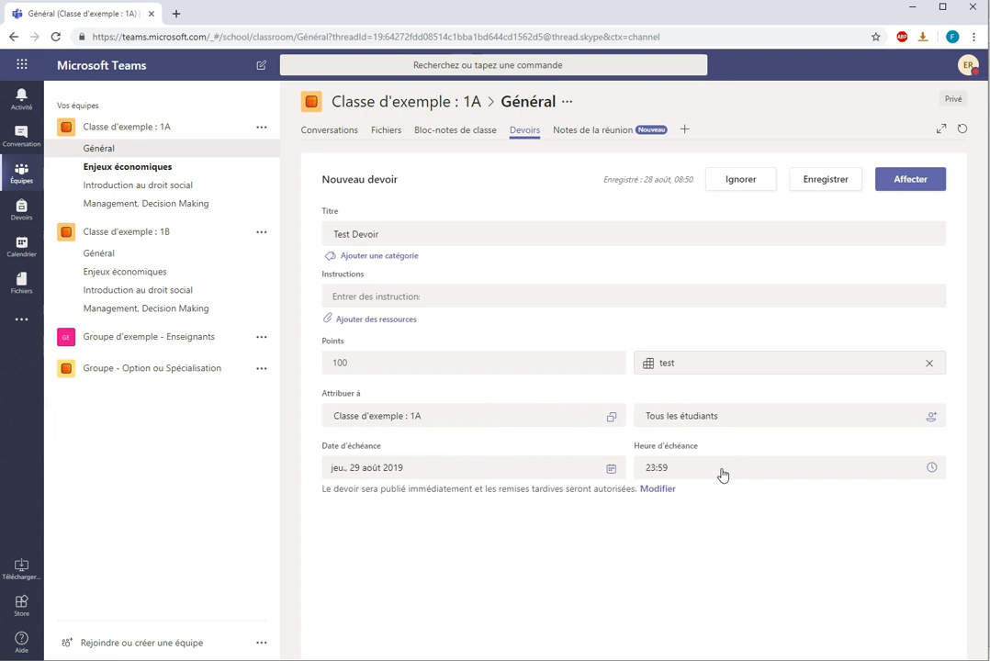
left_click(398, 548)
Step: Set the assignment to be published on 29 août 2019 at 09:00, keeping late submissions allowed
left_click(656, 490)
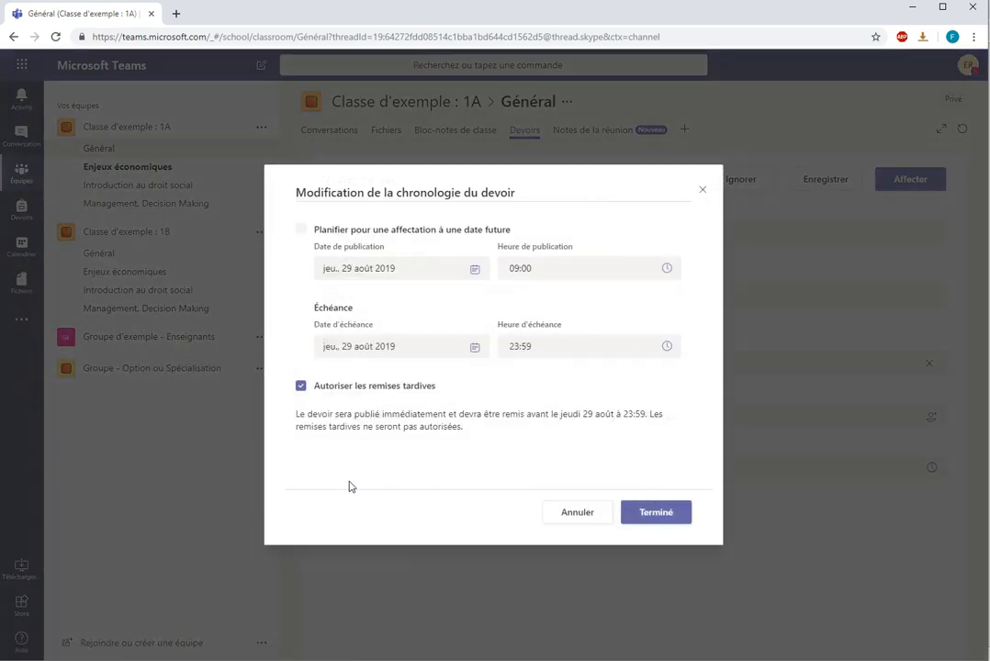
left_click(290, 237)
left_click(300, 233)
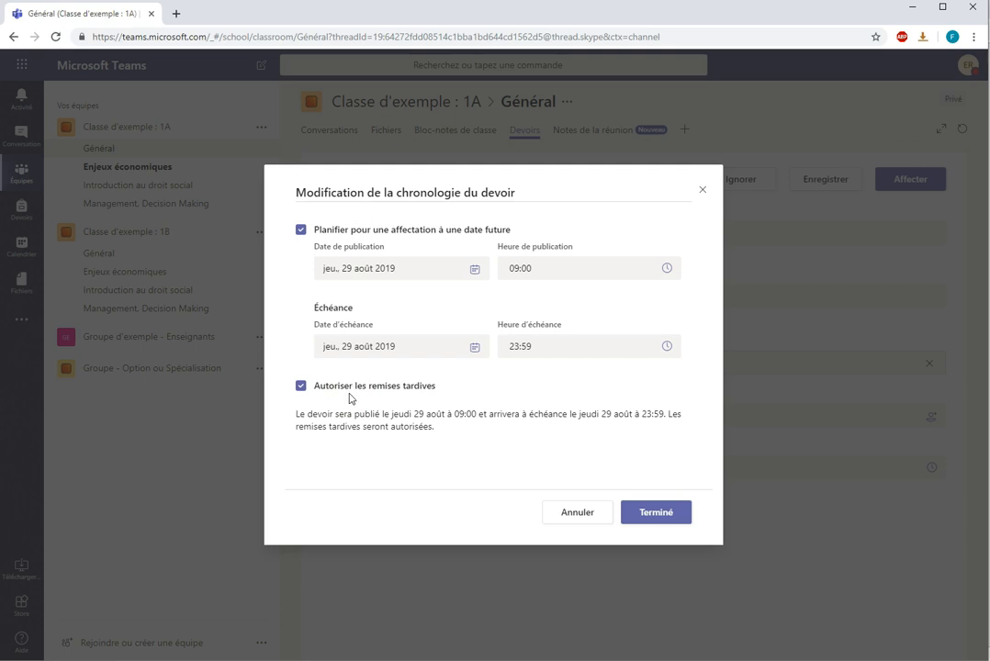
left_click(449, 396)
left_click(642, 511)
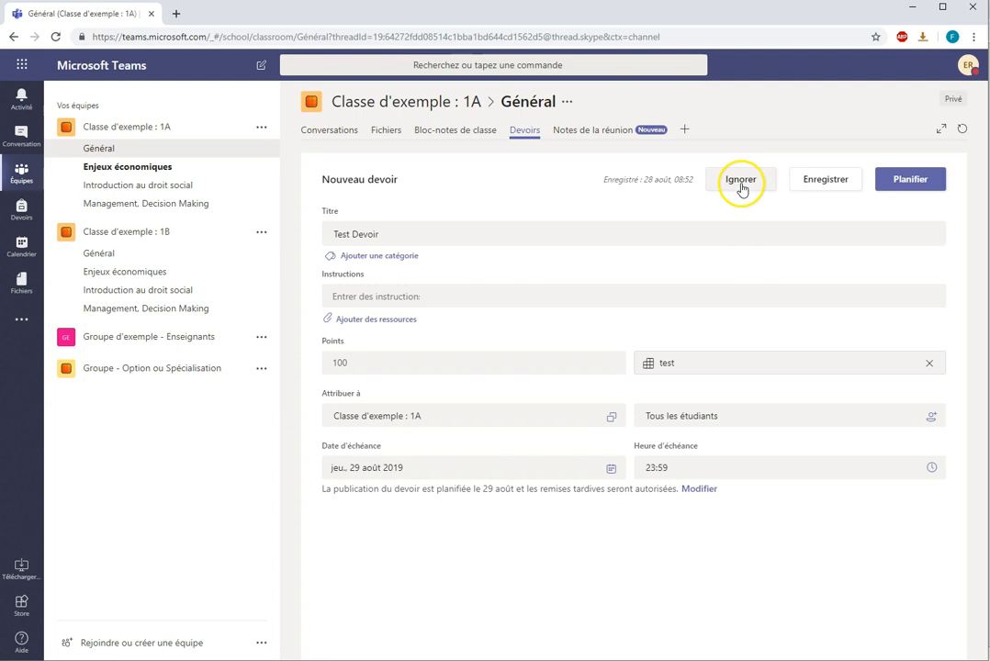
Step: Schedule the Test Devoir assignment and go to the assignments overview for all classes
left_click(820, 192)
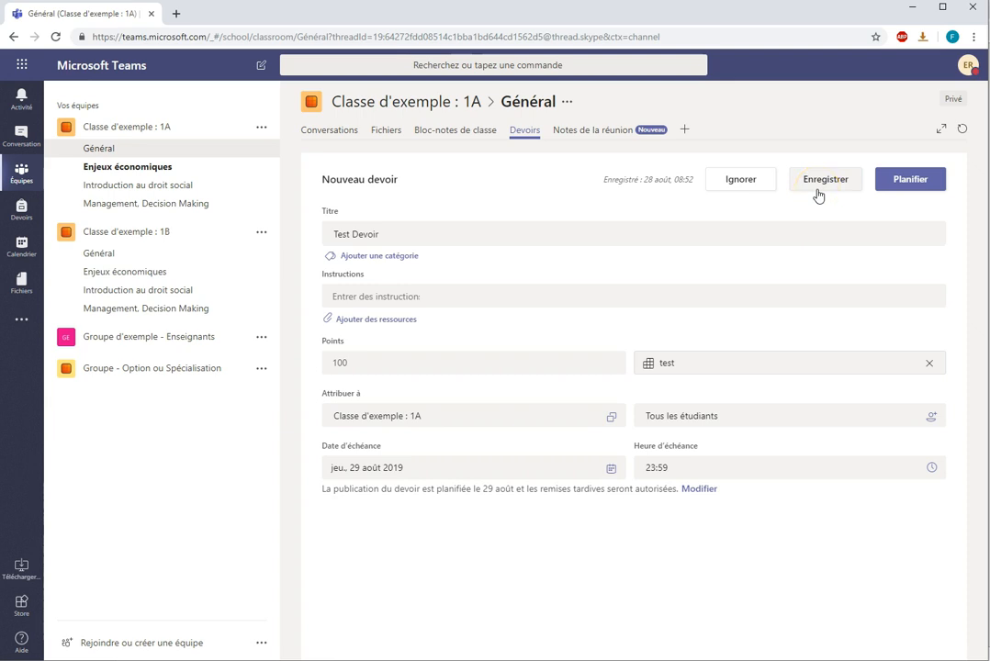
left_click(811, 232)
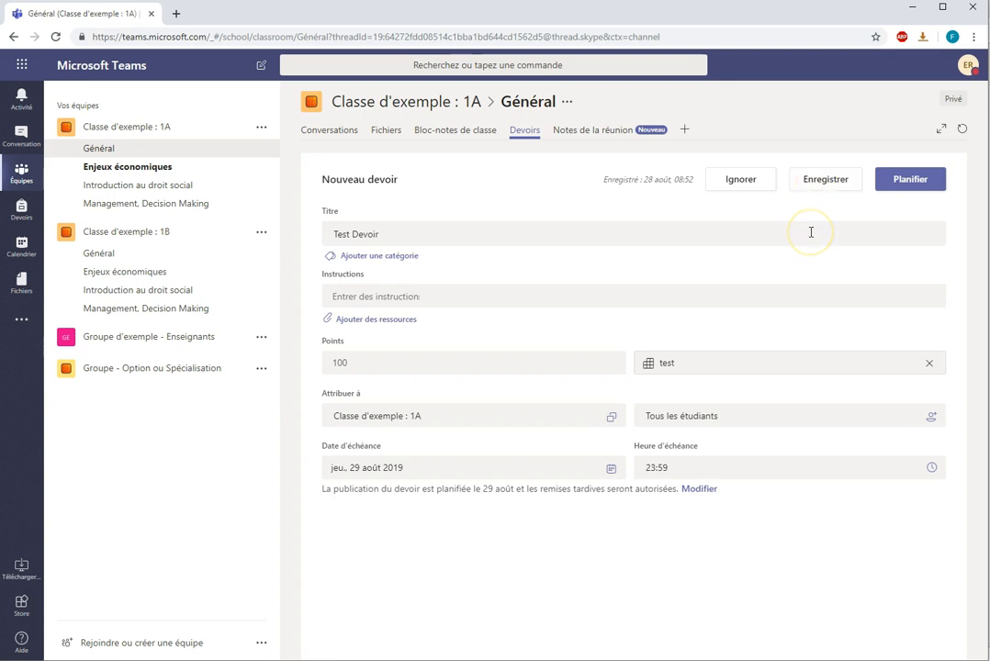
left_click(923, 184)
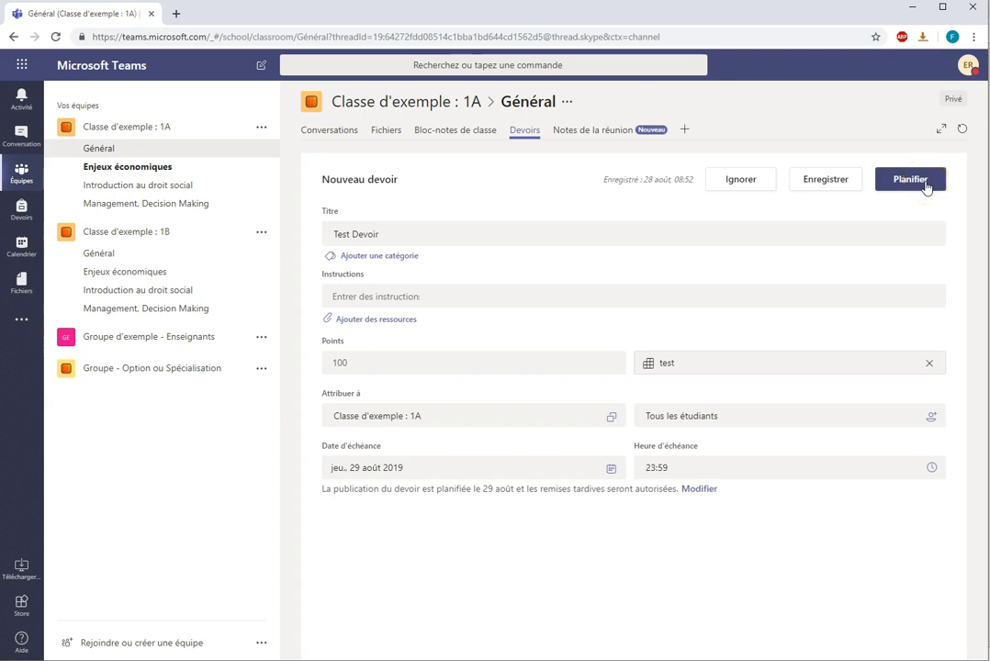
left_click(916, 183)
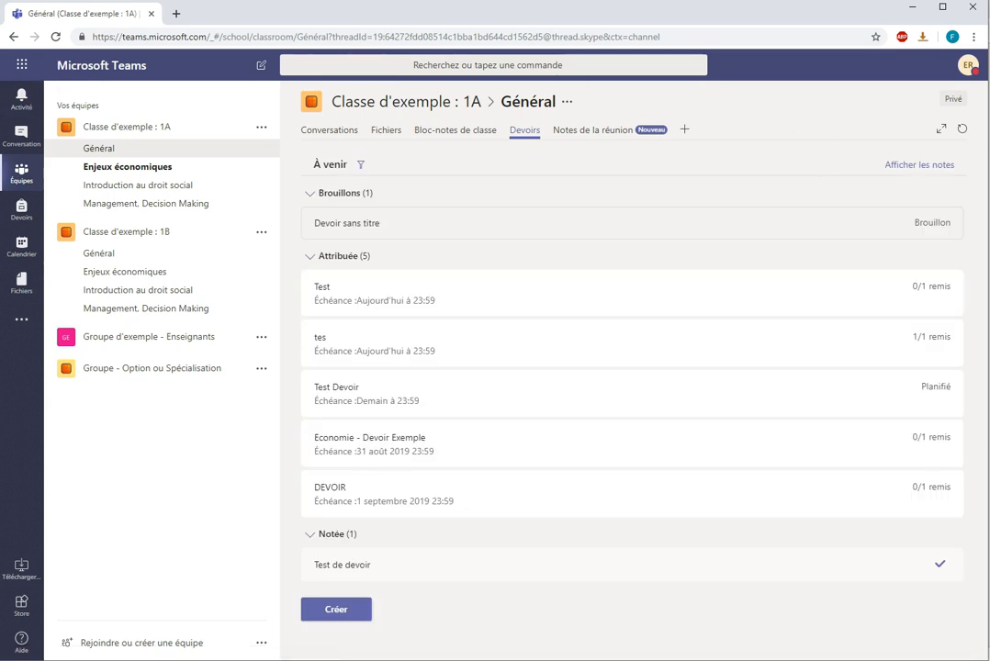
left_click(14, 207)
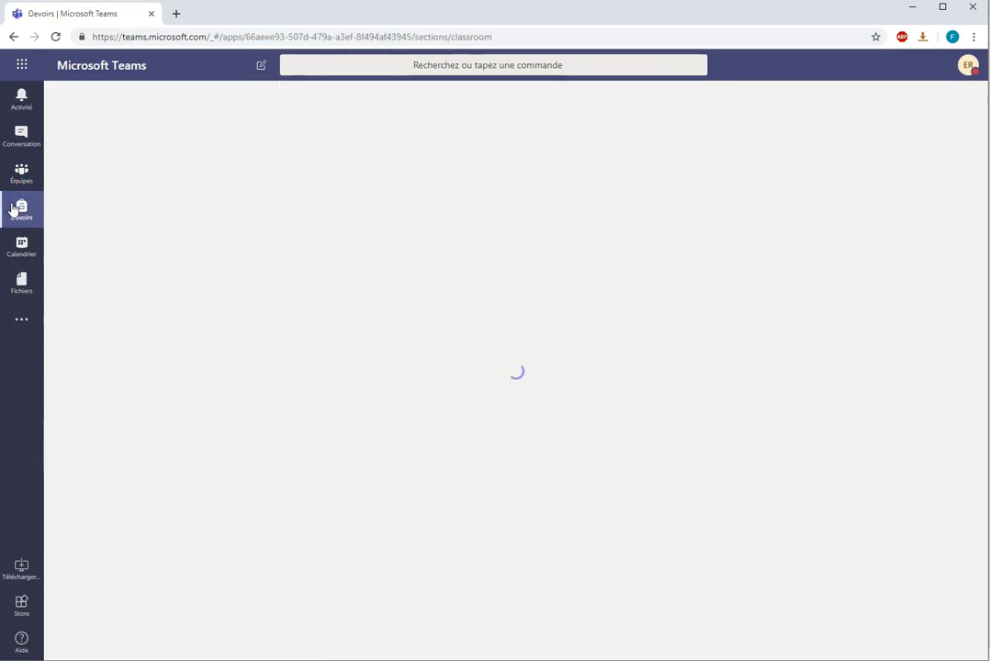